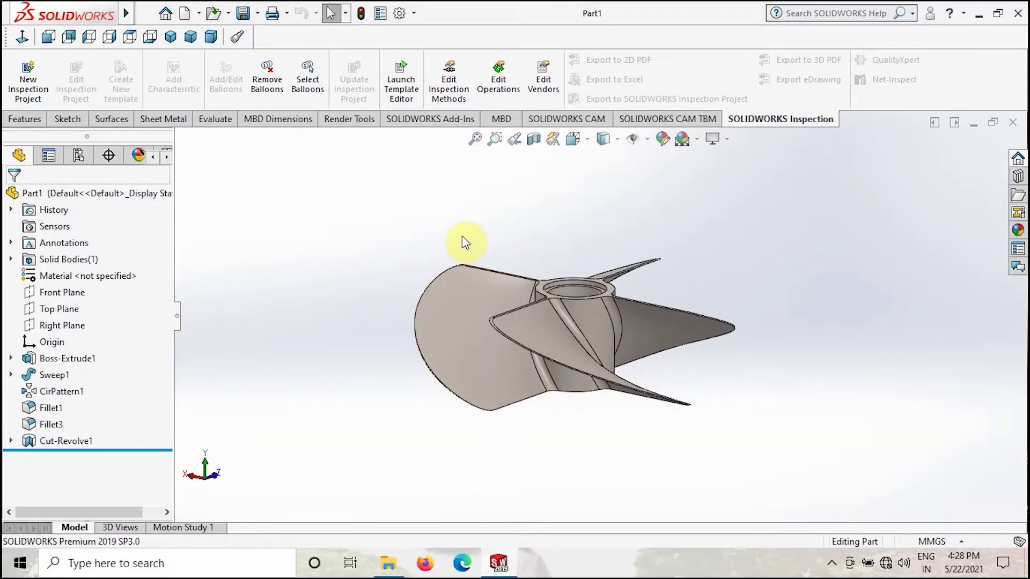
# Step: Start a Save As of the propeller part in the Global Studio > export to step file folder with the file name blade
pyautogui.moveTo(413, 413); pyautogui.dragTo(577, 467, button='middle')
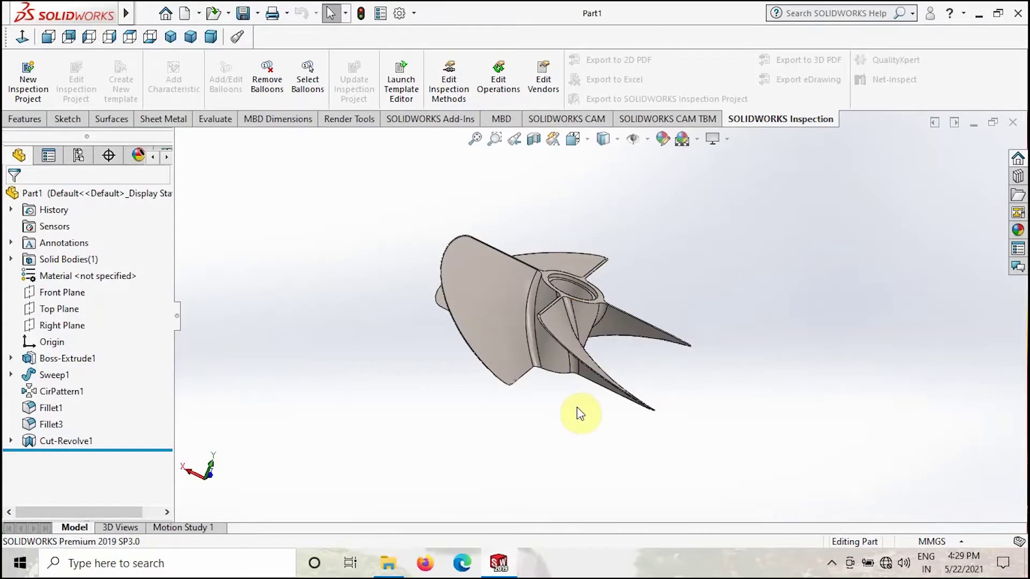
pyautogui.click(282, 206)
pyautogui.moveTo(315, 255); pyautogui.dragTo(328, 282, button='middle')
pyautogui.click(145, 13)
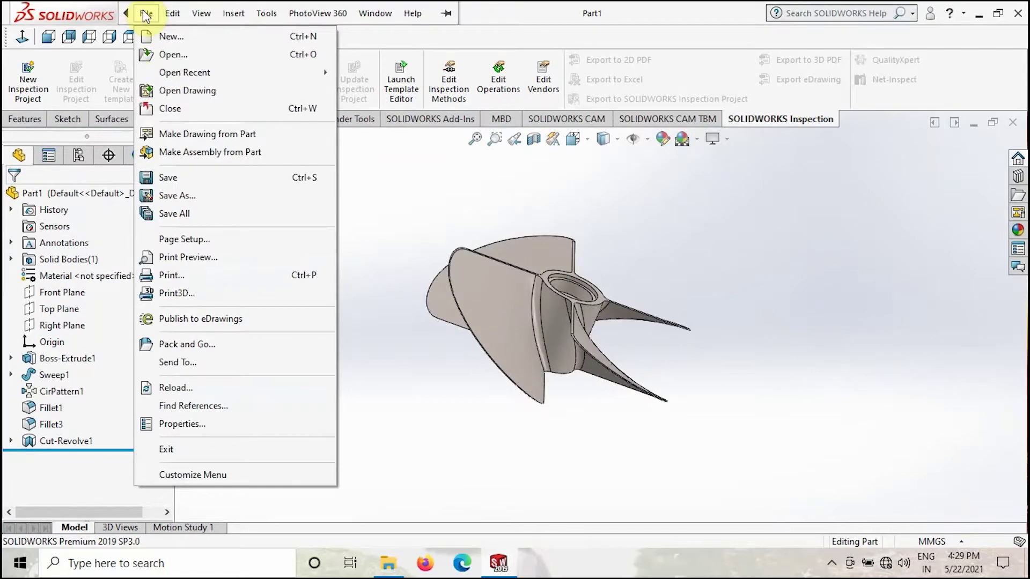
pyautogui.click(179, 196)
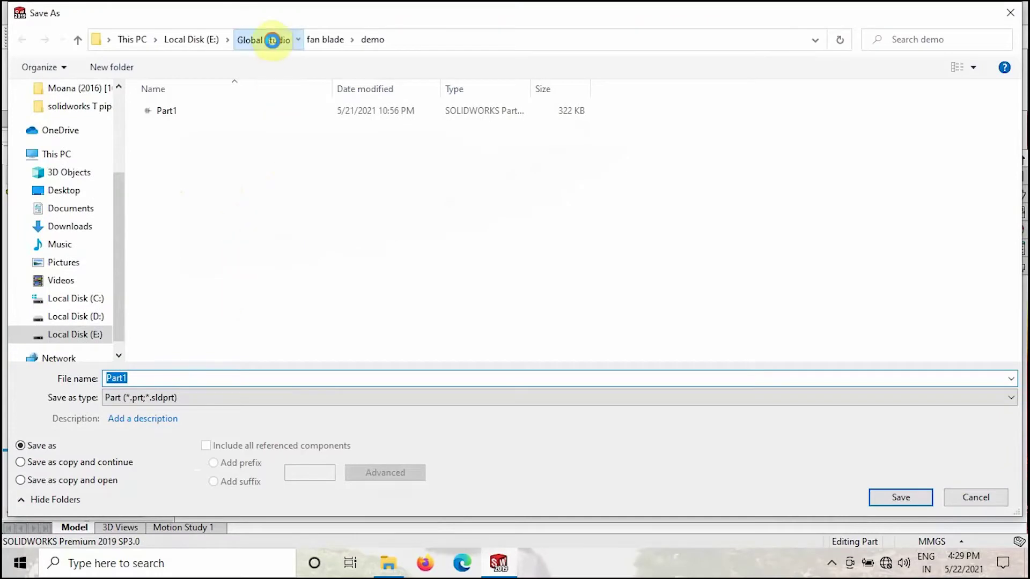
pyautogui.click(273, 41)
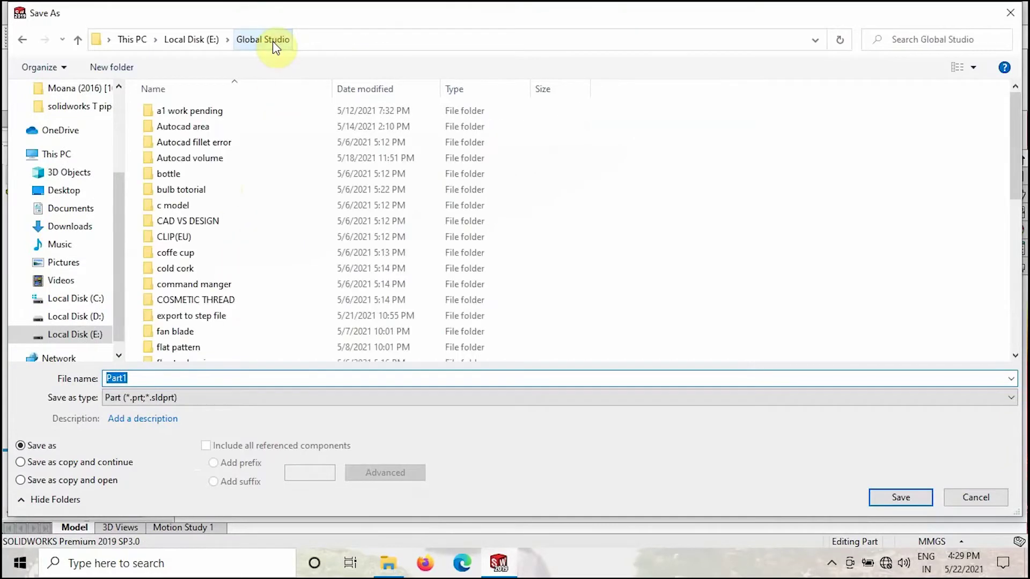
pyautogui.doubleClick(228, 320)
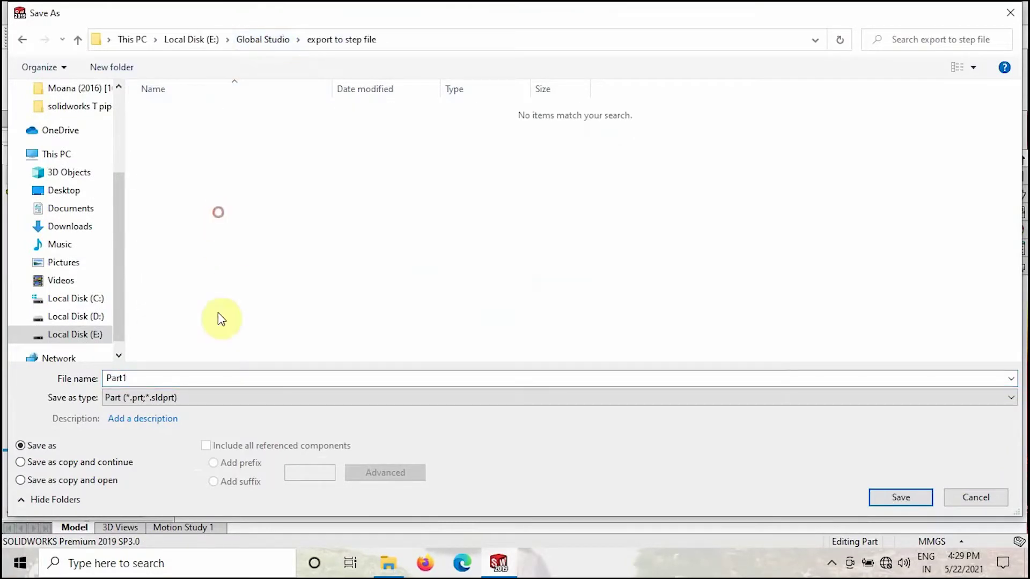
pyautogui.doubleClick(137, 379)
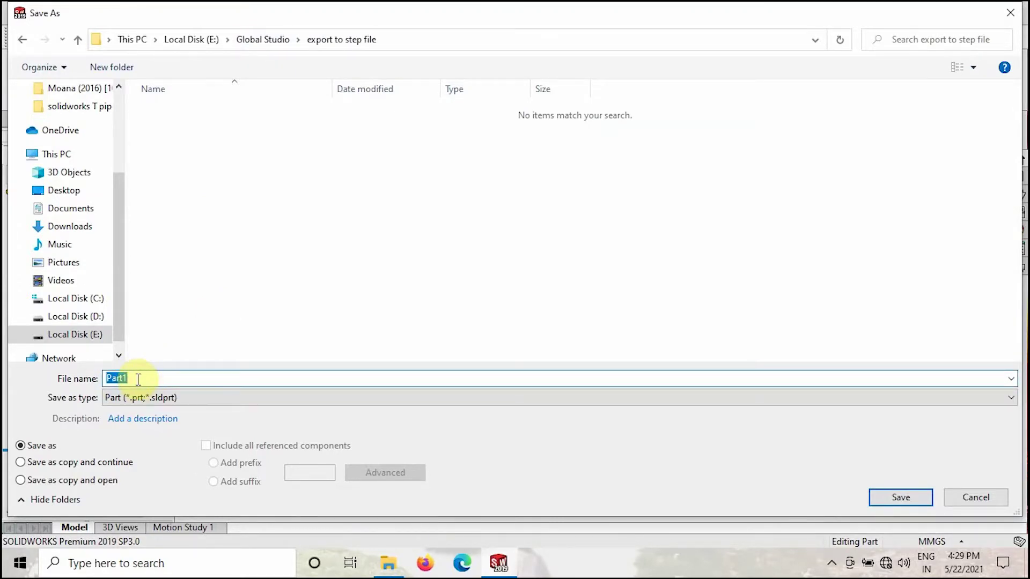
pyautogui.write('blade')
# Step: Choose the IGES (*.igs) file type, keep IGES 5.3 as the file format in the export options, and save the file
pyautogui.click(205, 396)
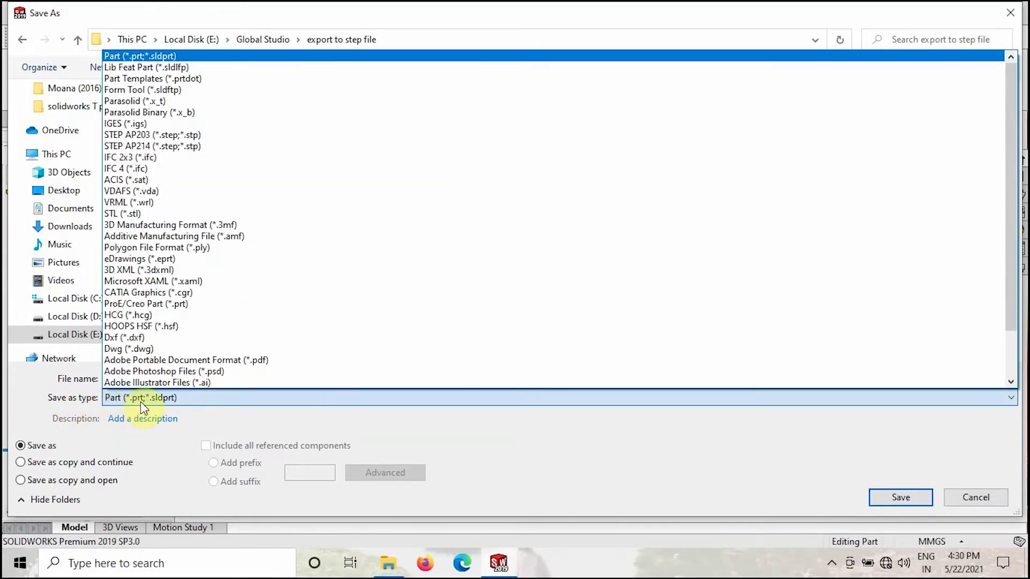
pyautogui.click(146, 124)
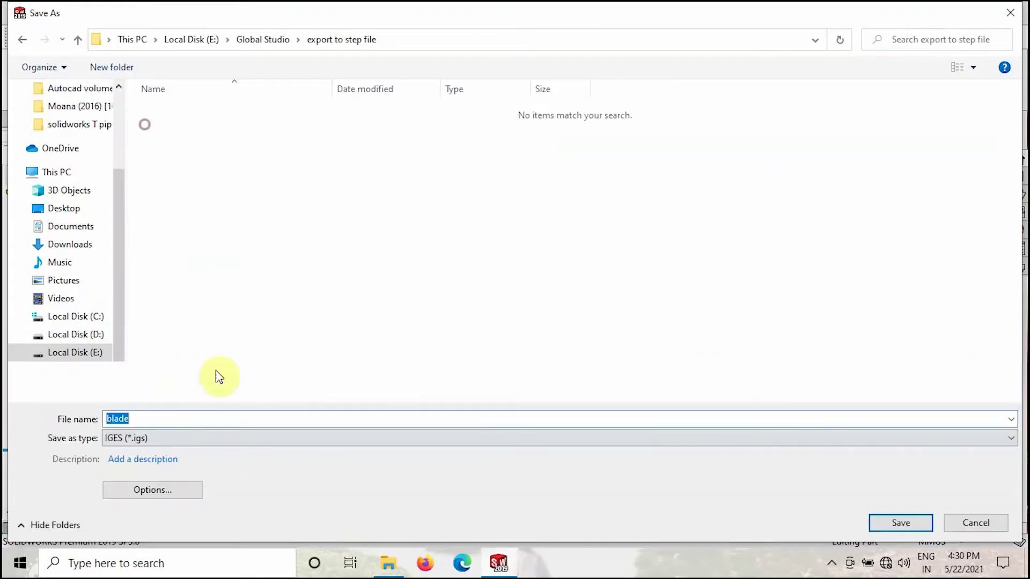
pyautogui.click(161, 490)
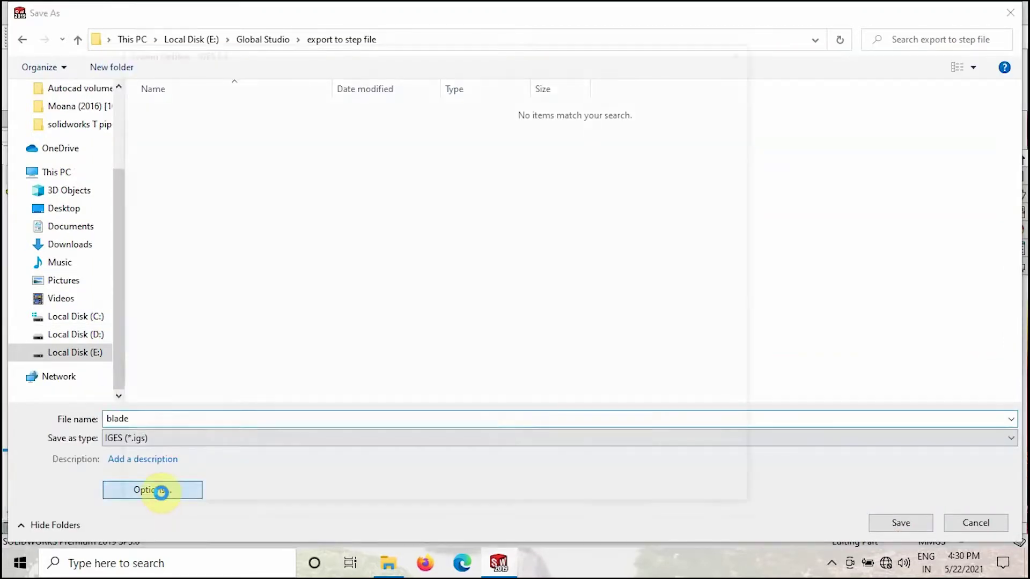
pyautogui.click(304, 107)
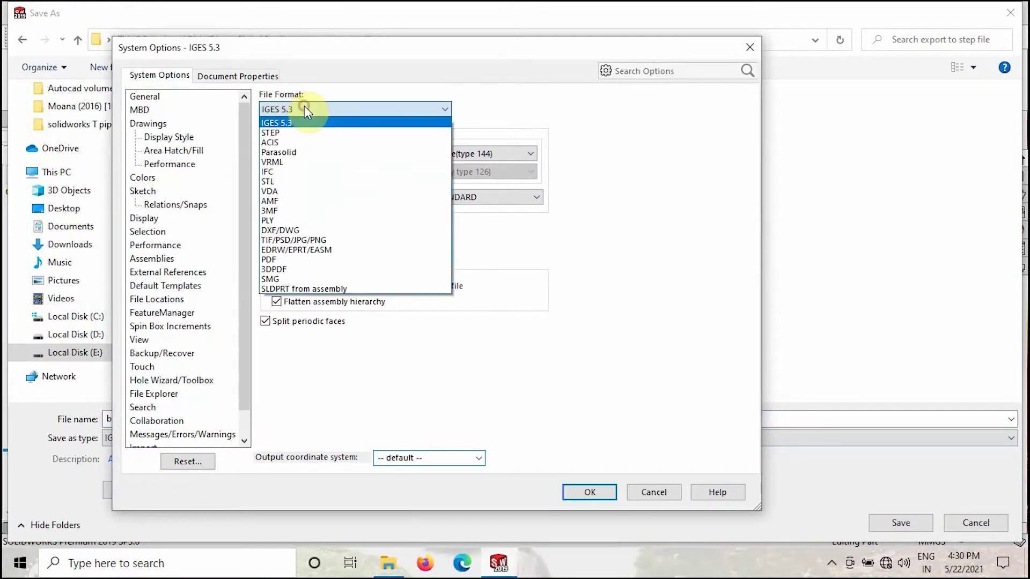
pyautogui.click(288, 122)
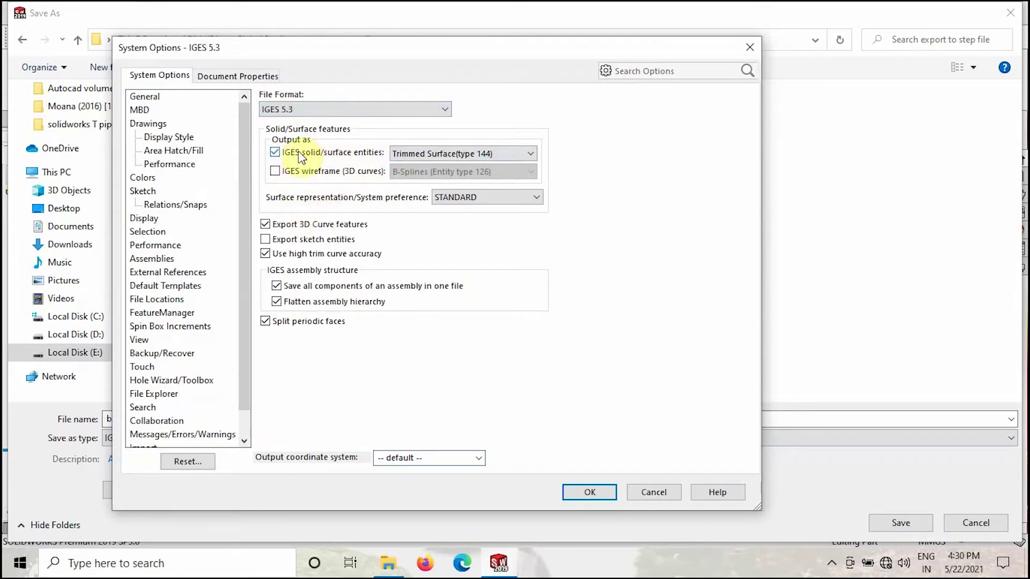
pyautogui.click(598, 493)
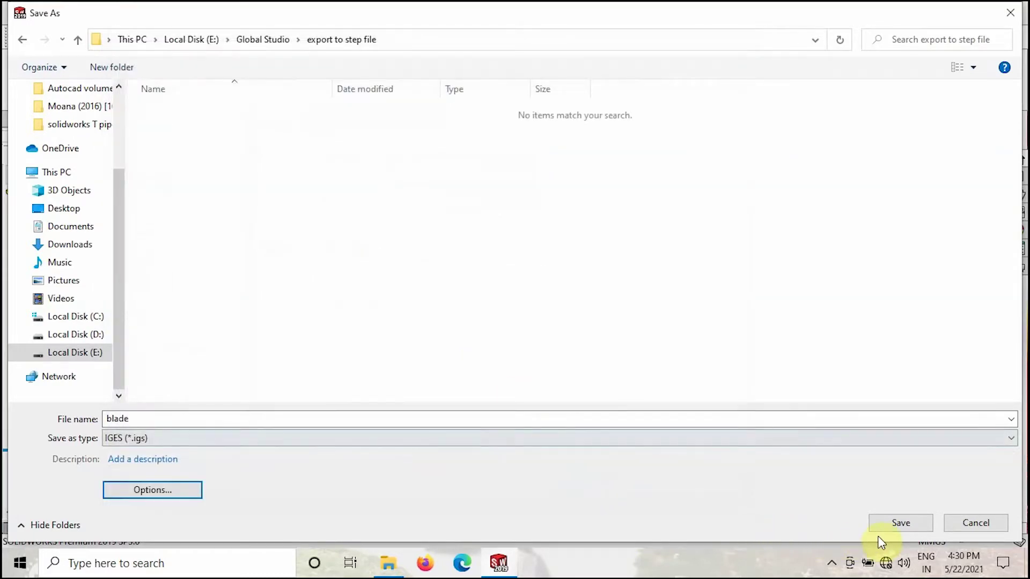
pyautogui.click(895, 526)
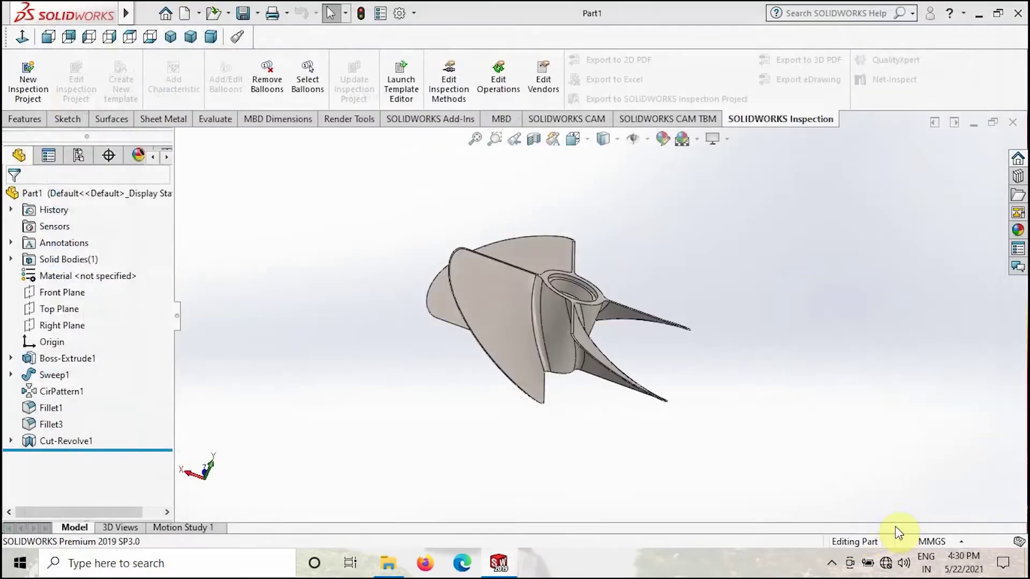
# Step: Switch to File Explorer, check the exported blade.IGS in the export to step file folder, and return to SOLIDWORKS
pyautogui.moveTo(385, 572)
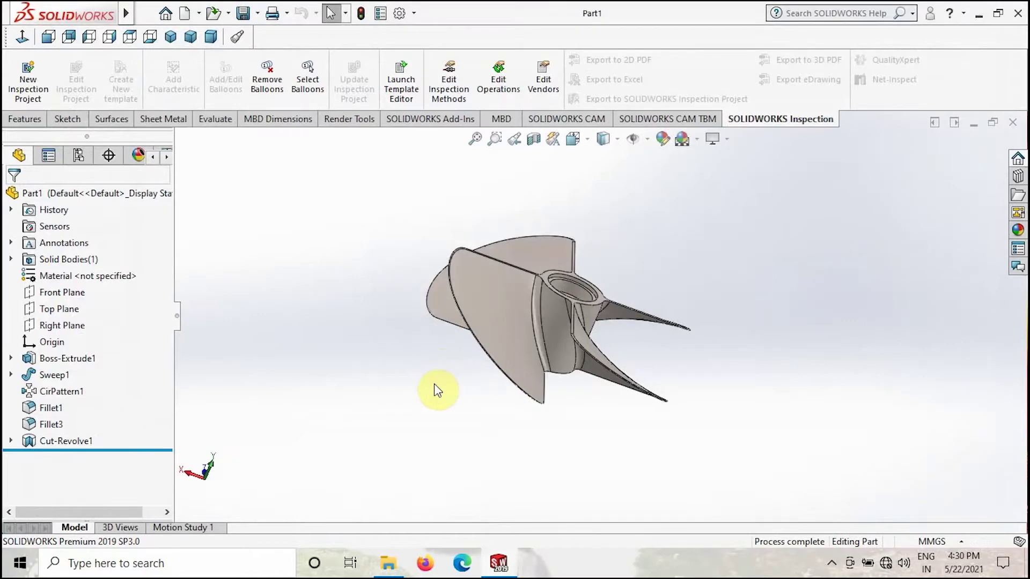
pyautogui.click(388, 563)
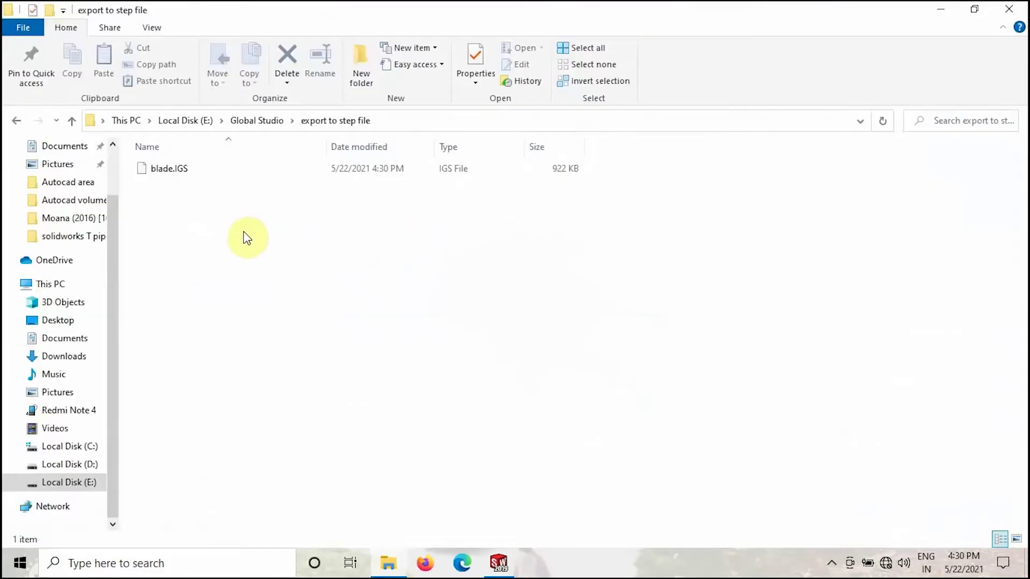
pyautogui.click(168, 170)
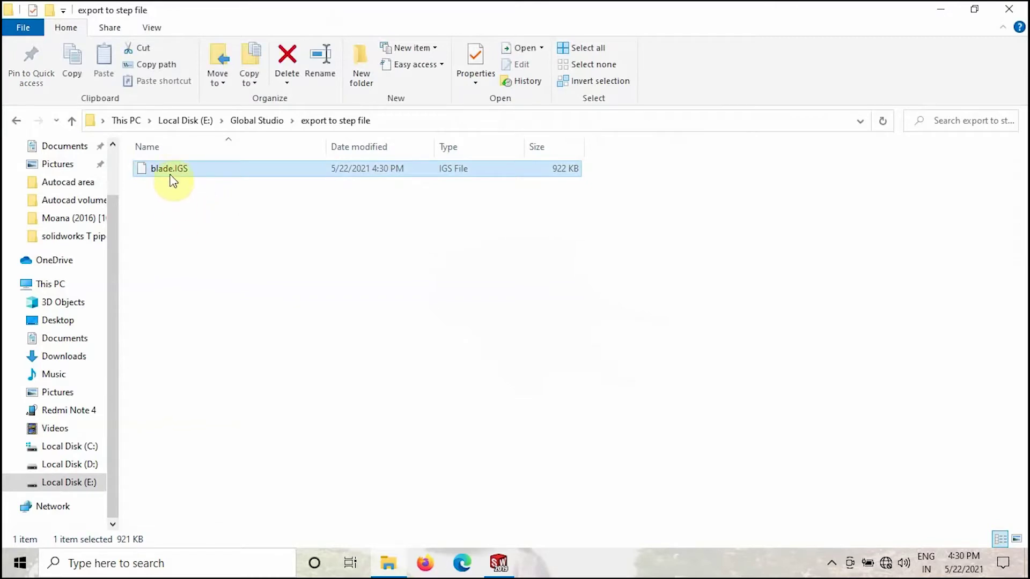
pyautogui.click(217, 239)
pyautogui.click(974, 9)
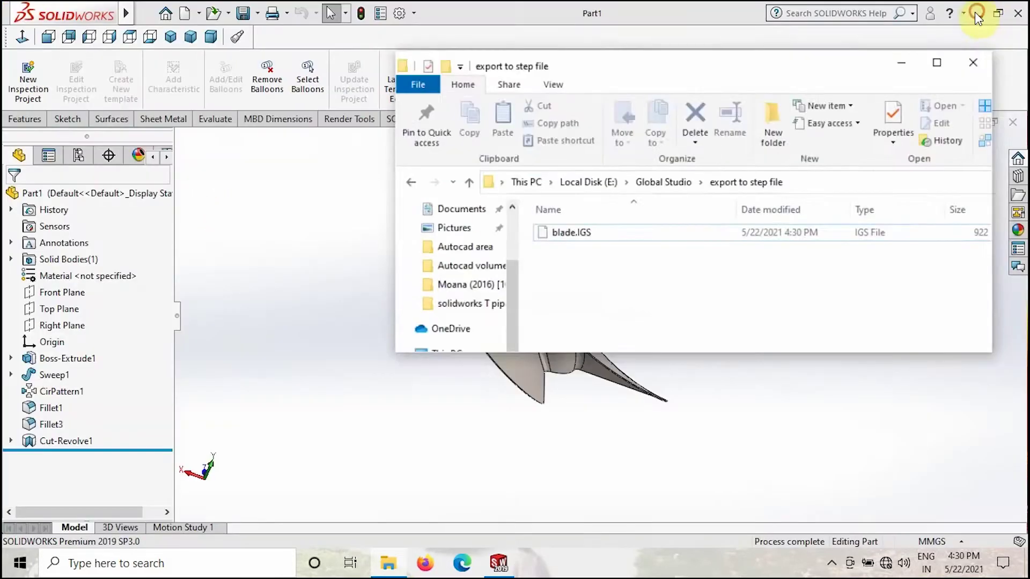
pyautogui.click(430, 407)
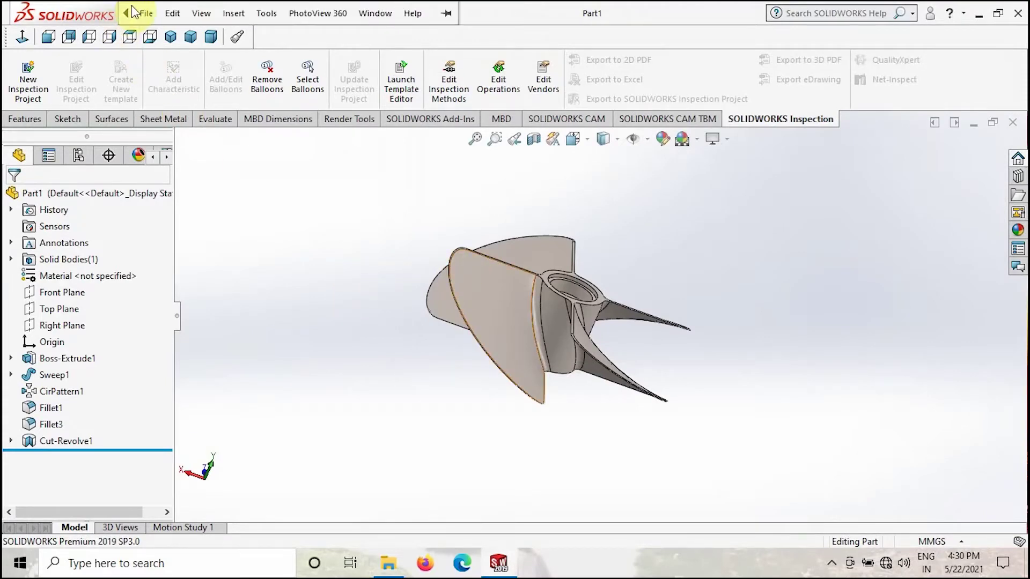
# Step: Start another Save As of the part with the file name blade1 and the STEP AP203 file type
pyautogui.click(143, 15)
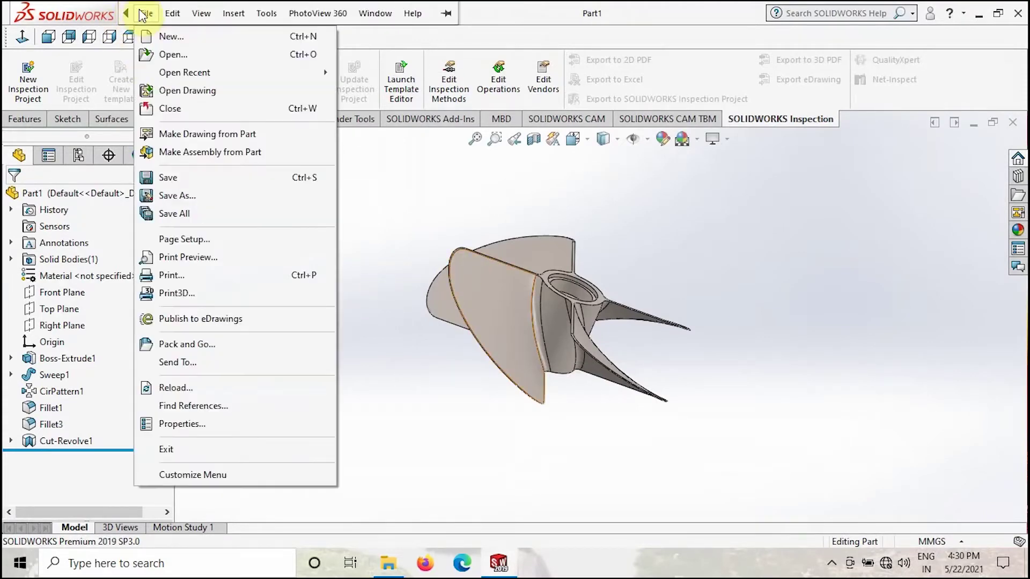
pyautogui.click(175, 196)
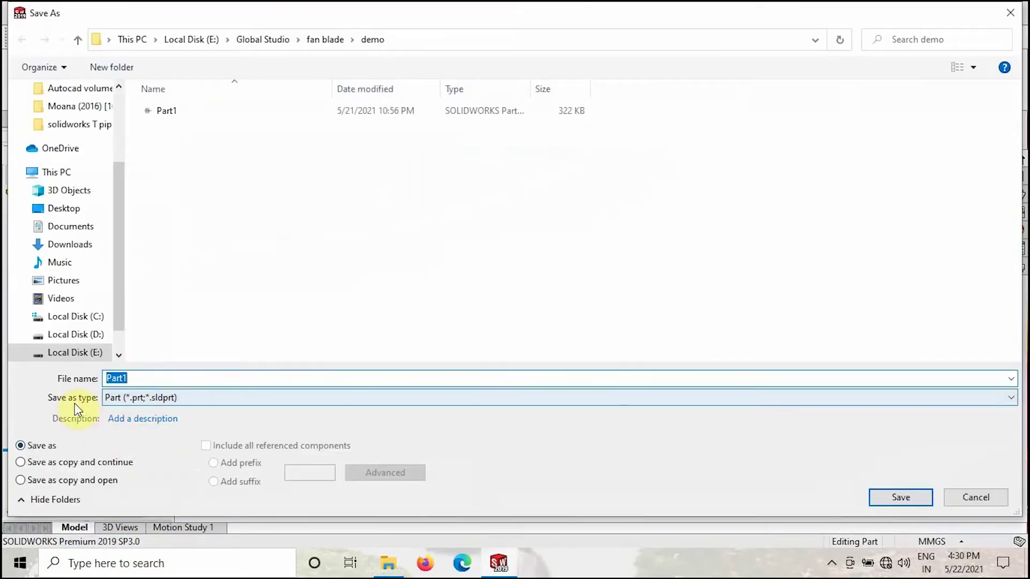
pyautogui.moveTo(135, 378); pyautogui.dragTo(101, 380)
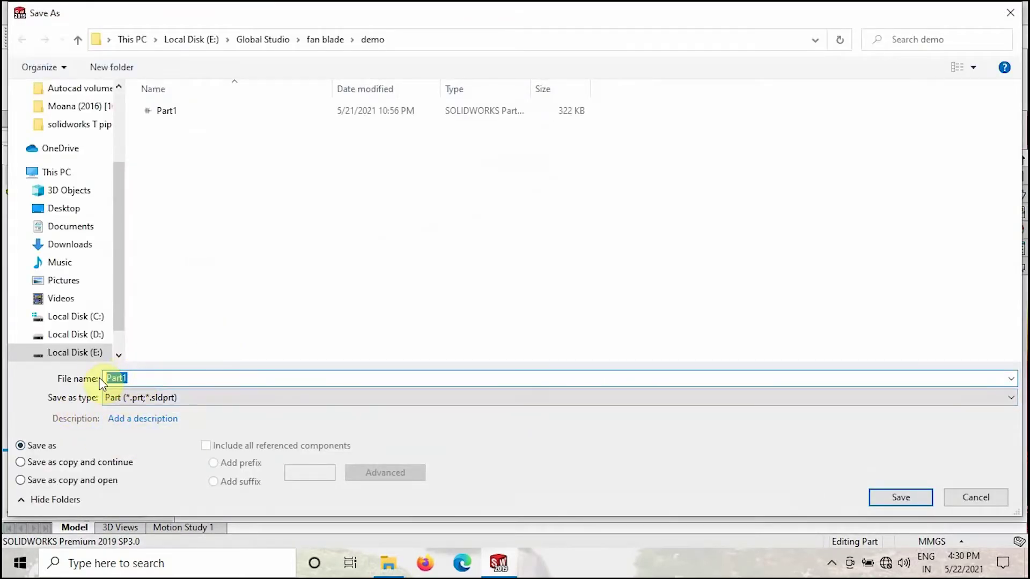
pyautogui.write('blade1')
pyautogui.click(146, 401)
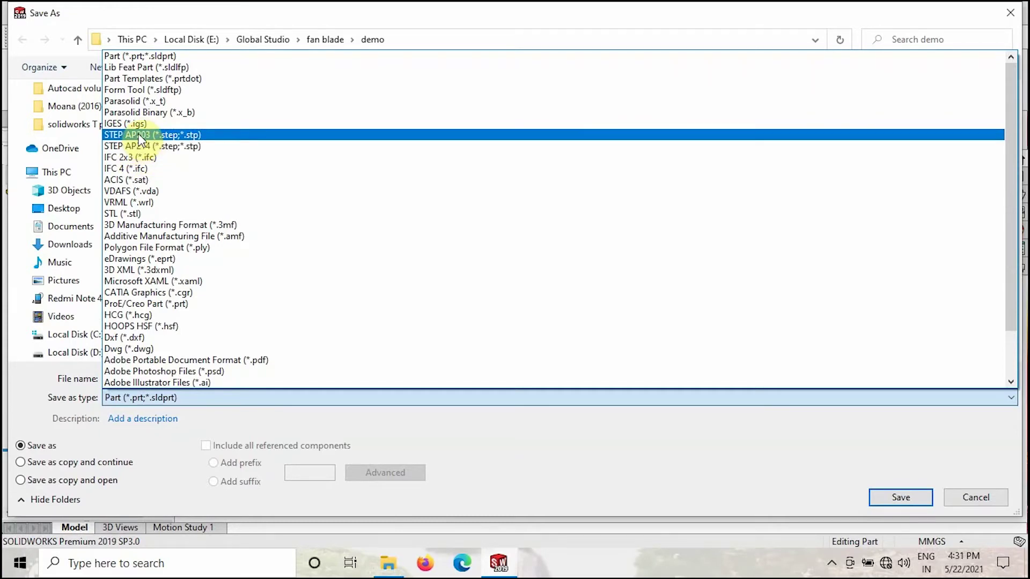
pyautogui.click(140, 135)
# Step: Set the STEP output to Solid/Surface geometry, keep Split periodic faces enabled, and save blade1 in the export to step file folder
pyautogui.click(185, 497)
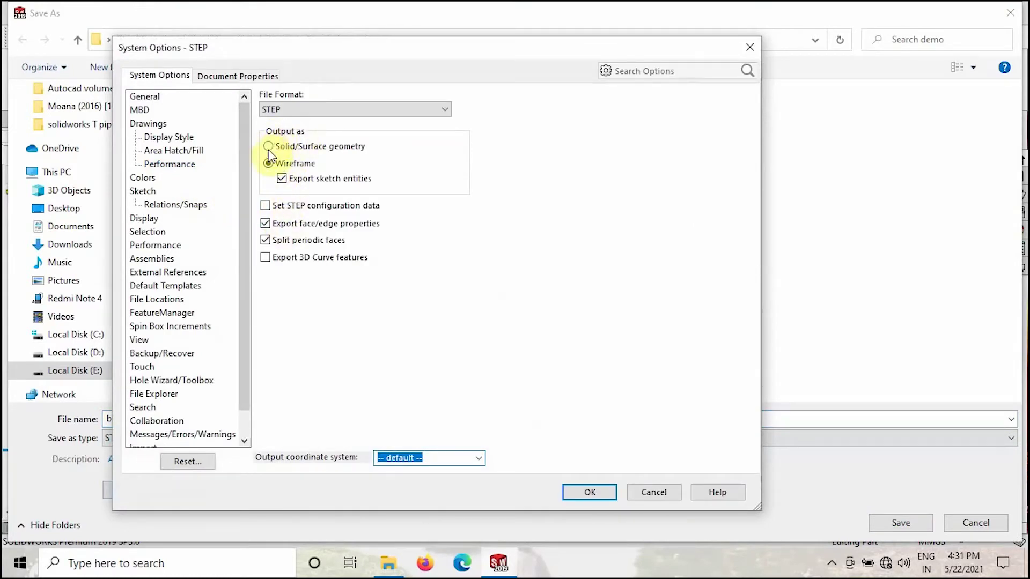
pyautogui.click(269, 147)
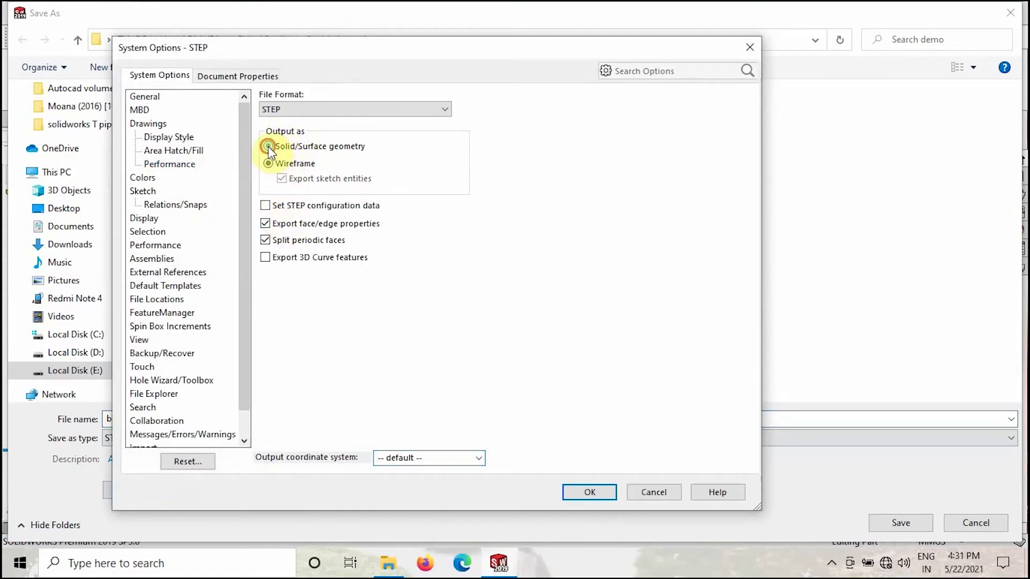
pyautogui.click(265, 240)
pyautogui.click(265, 240)
pyautogui.click(596, 493)
pyautogui.click(899, 527)
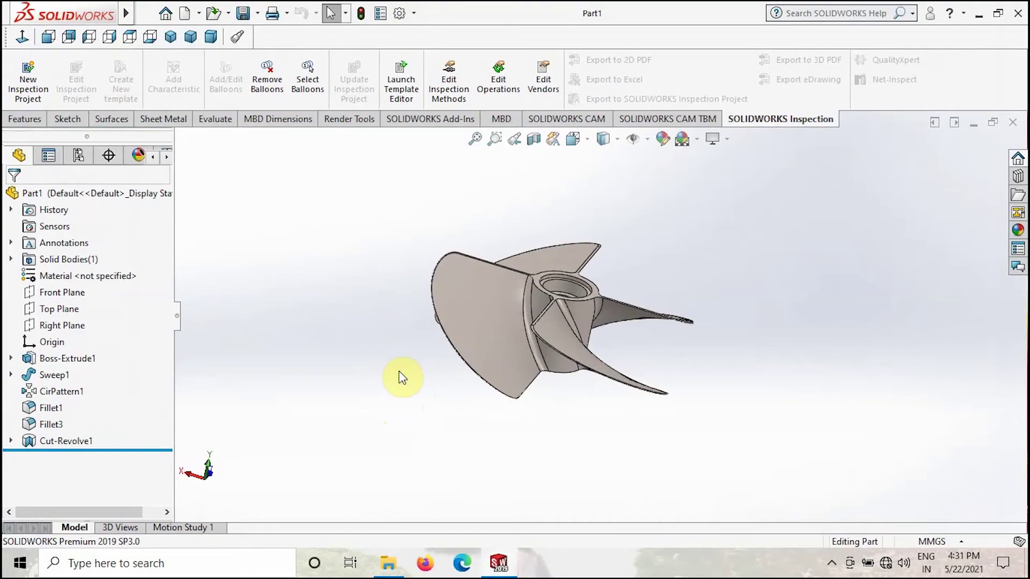
# Step: Start a further Save As of the part and choose STEP AP214 as the file type
pyautogui.moveTo(412, 444); pyautogui.dragTo(411, 411, button='middle')
pyautogui.moveTo(398, 369); pyautogui.dragTo(402, 357, button='middle')
pyautogui.click(142, 14)
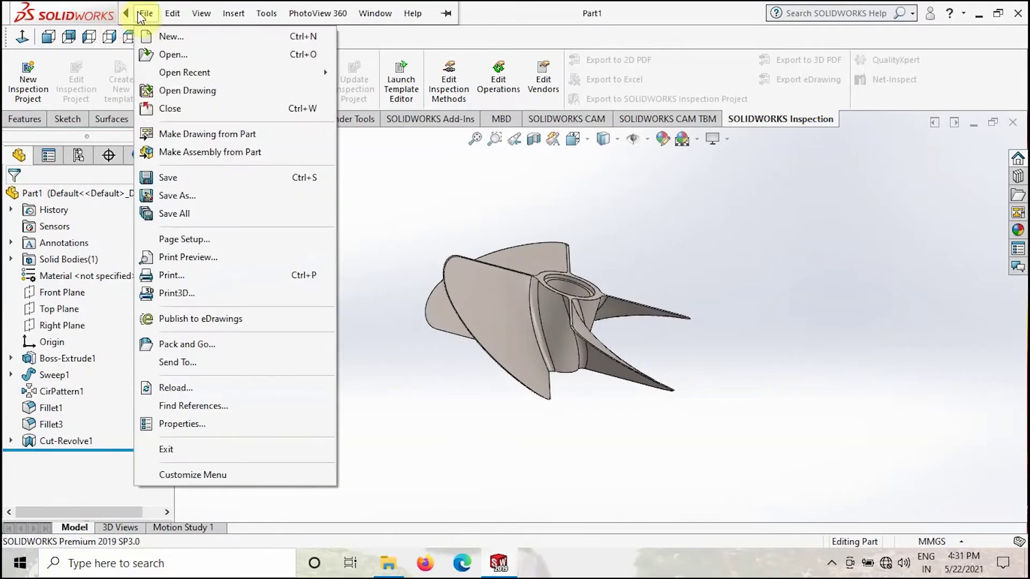
pyautogui.click(174, 197)
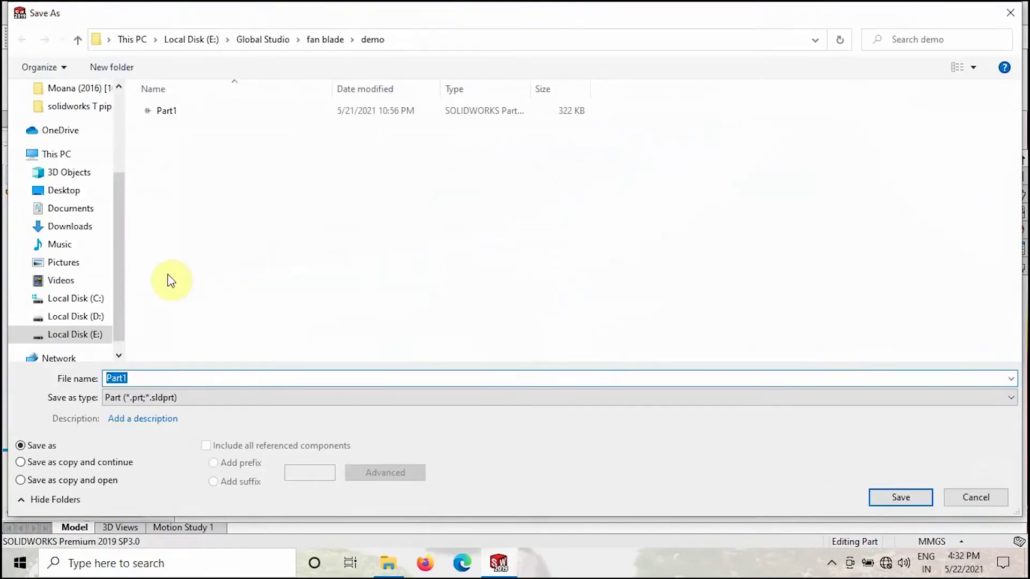
pyautogui.click(162, 399)
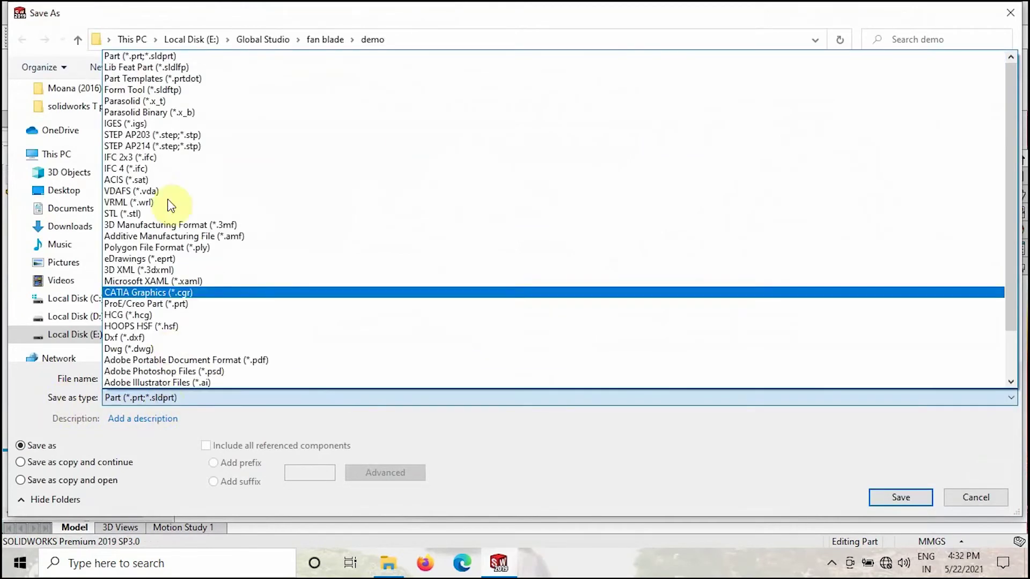
pyautogui.click(146, 146)
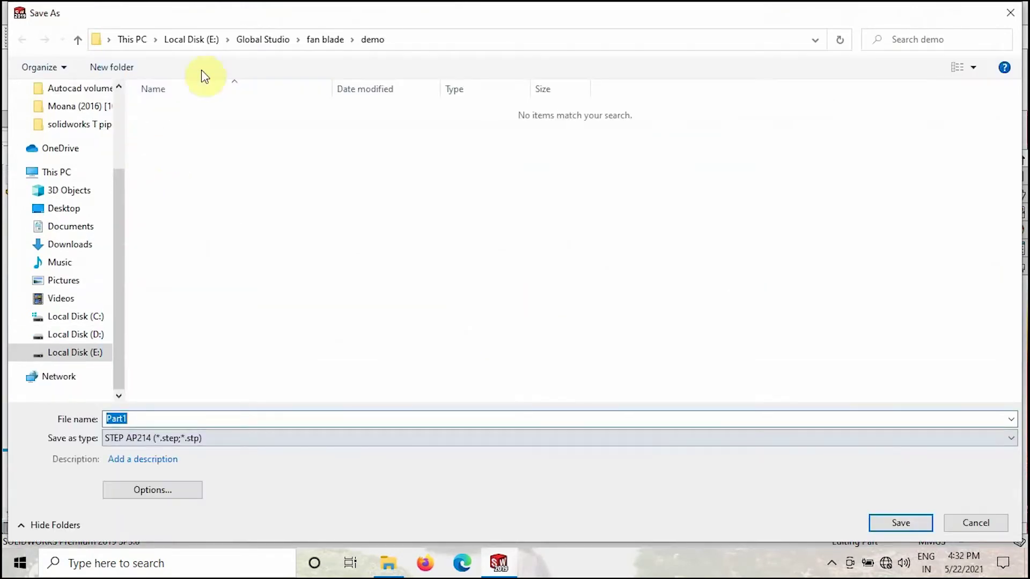
# Step: Set the save location to Global Studio > export to step file and name the file blade2
pyautogui.click(268, 39)
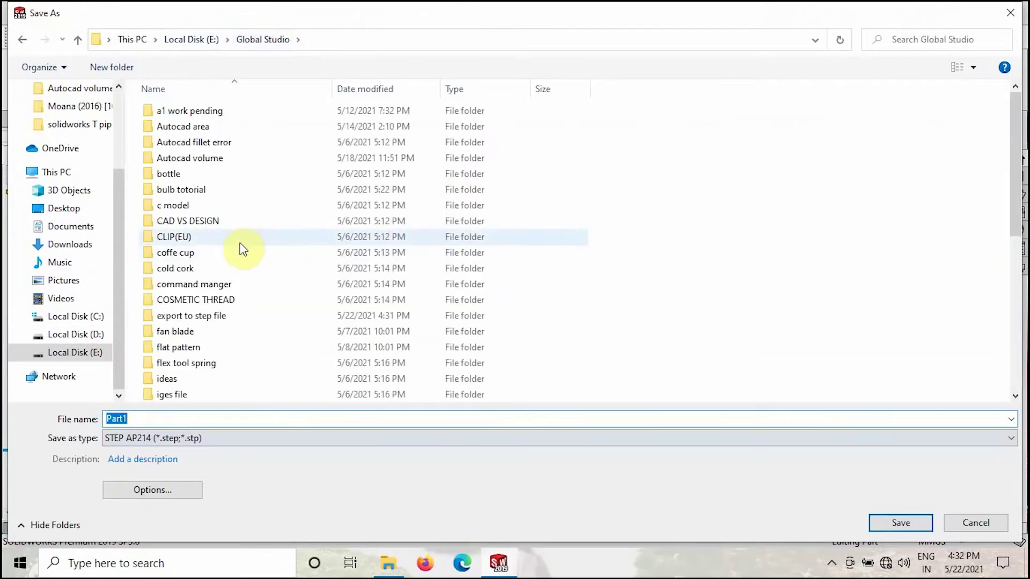
pyautogui.doubleClick(217, 317)
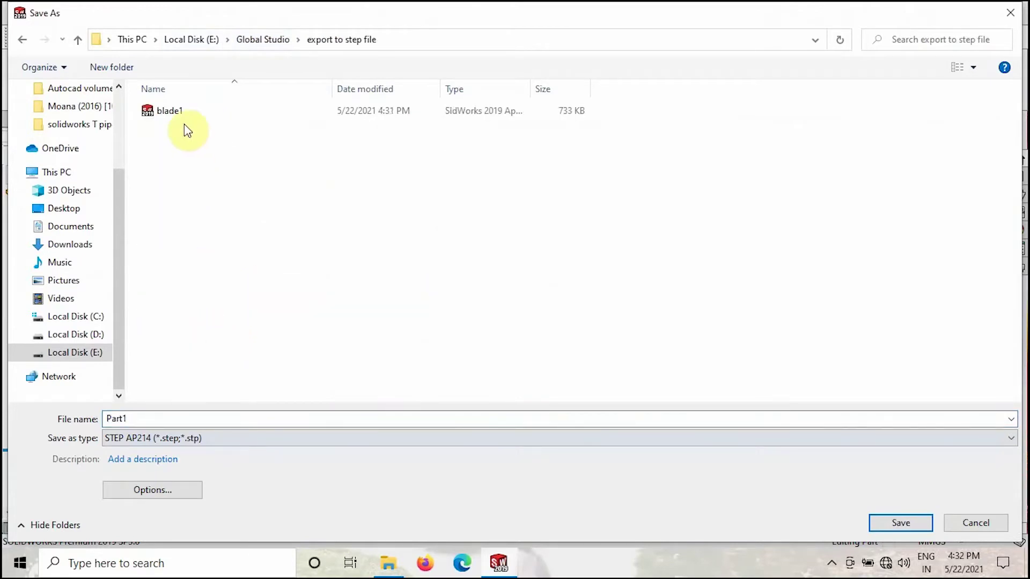
pyautogui.click(166, 110)
pyautogui.click(139, 417)
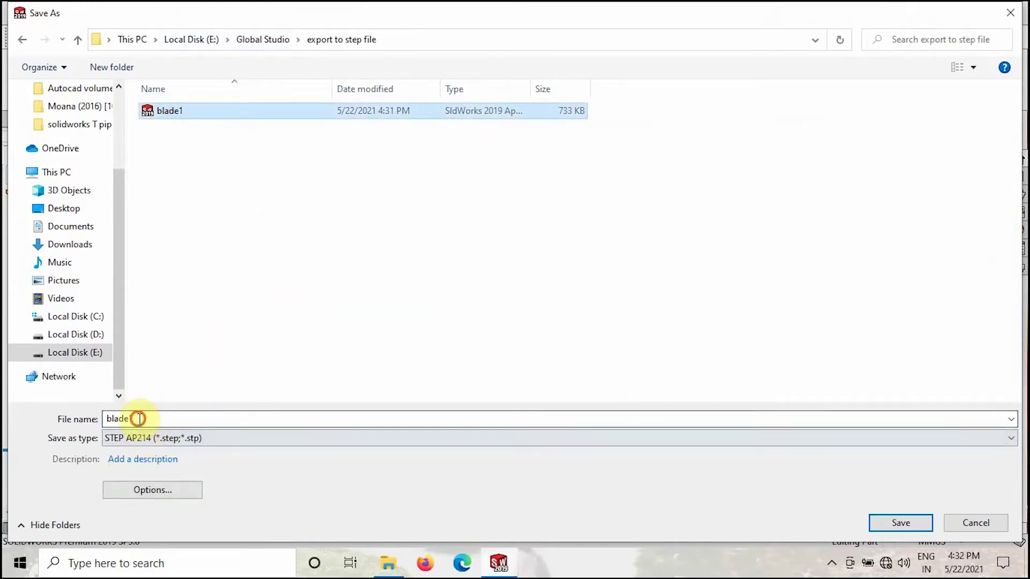
pyautogui.press('BackSpace')
pyautogui.write('2')
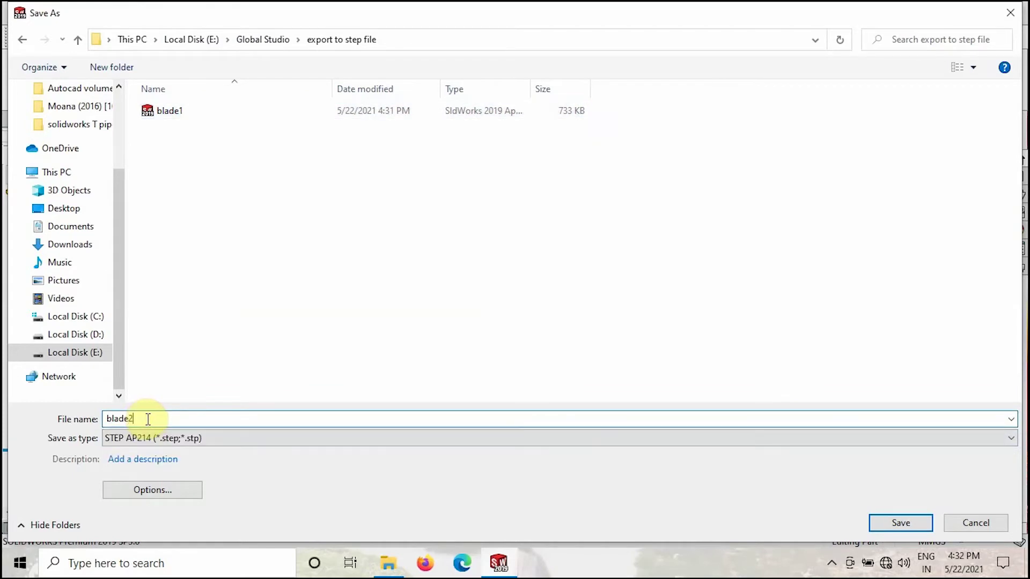
# Step: Set the STEP output to Solid/Surface geometry and save the part as blade2 in STEP AP214 format
pyautogui.click(178, 491)
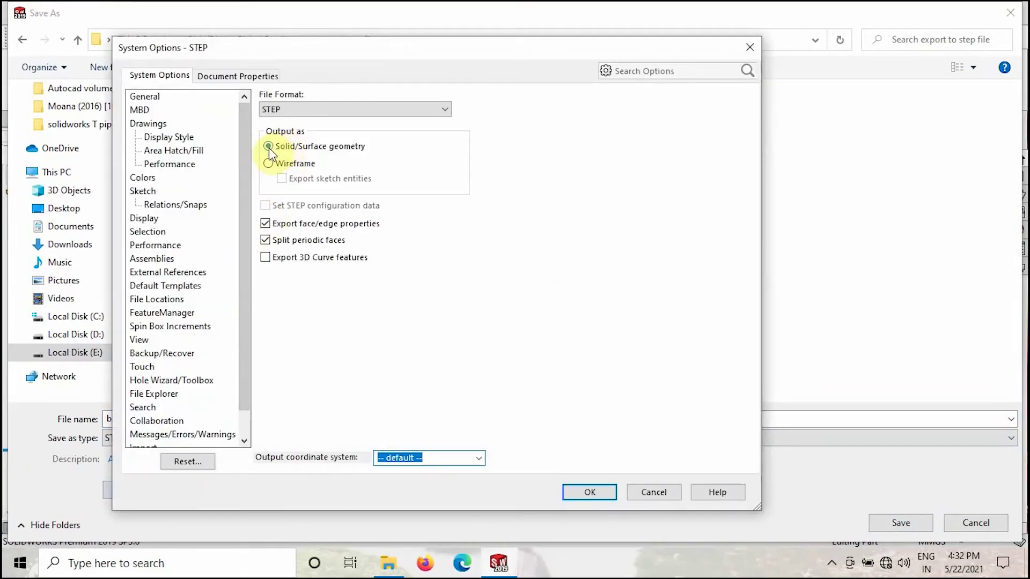
pyautogui.click(268, 146)
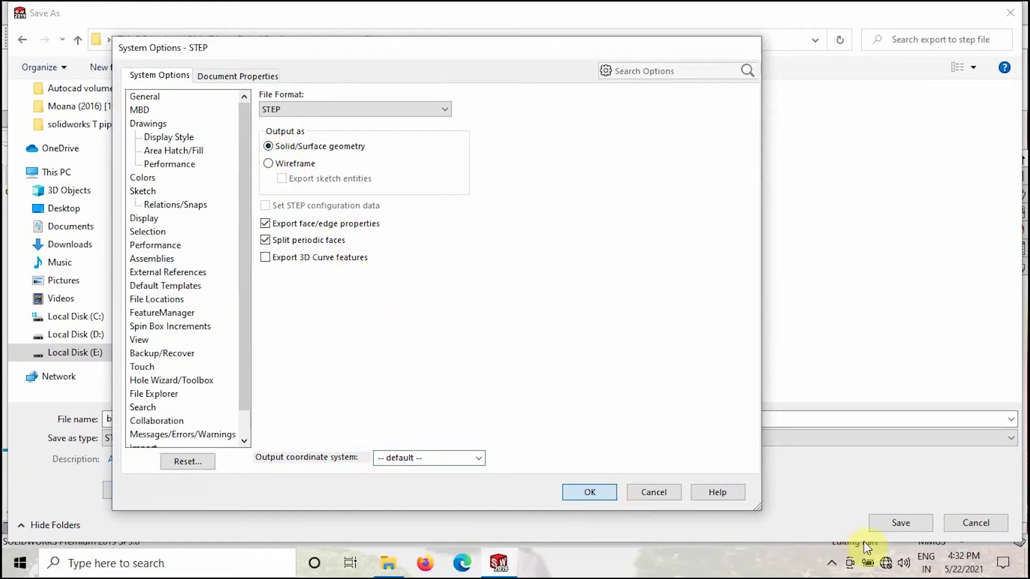
pyautogui.click(898, 523)
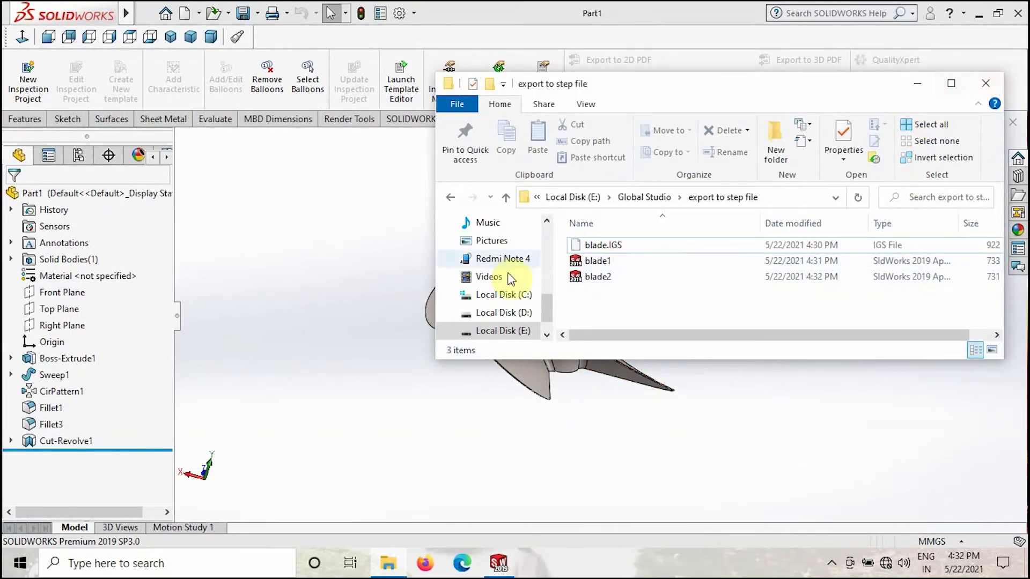
# Step: Check the exported blade.IGS, blade1 and blade2 files in the export to step file folder in File Explorer, and return to SOLIDWORKS
pyautogui.click(613, 259)
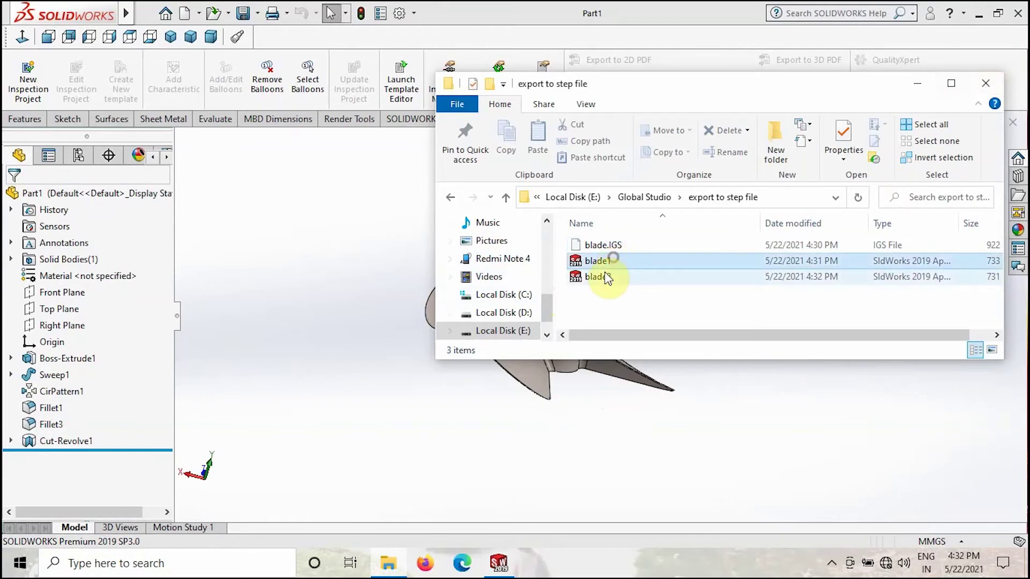
pyautogui.click(604, 273)
pyautogui.click(614, 246)
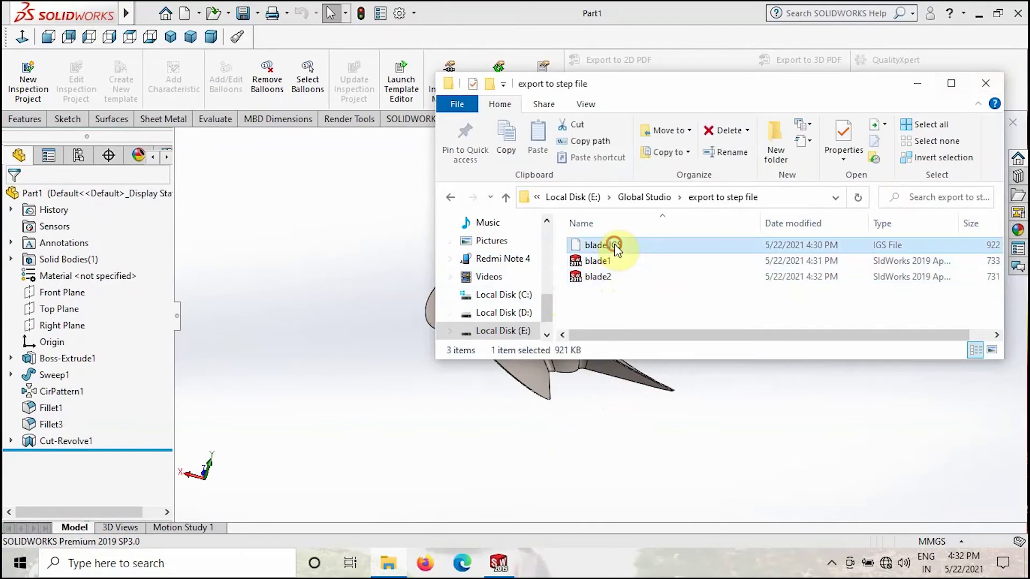
pyautogui.click(601, 276)
pyautogui.click(302, 265)
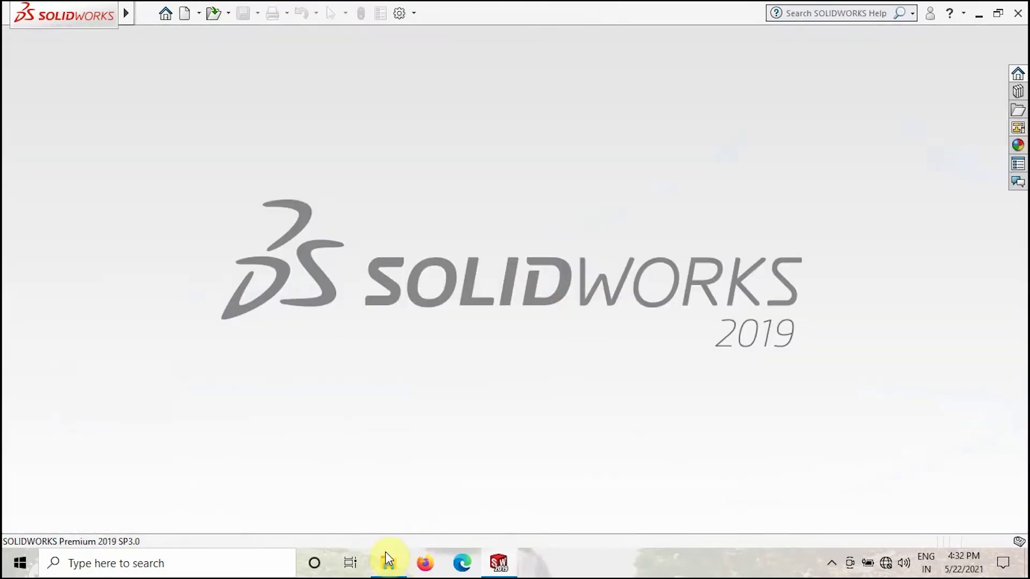
# Step: Open blade.IGS from the export to step file folder in SOLIDWORKS and decline running Import Diagnostics
pyautogui.click(386, 563)
pyautogui.click(603, 245)
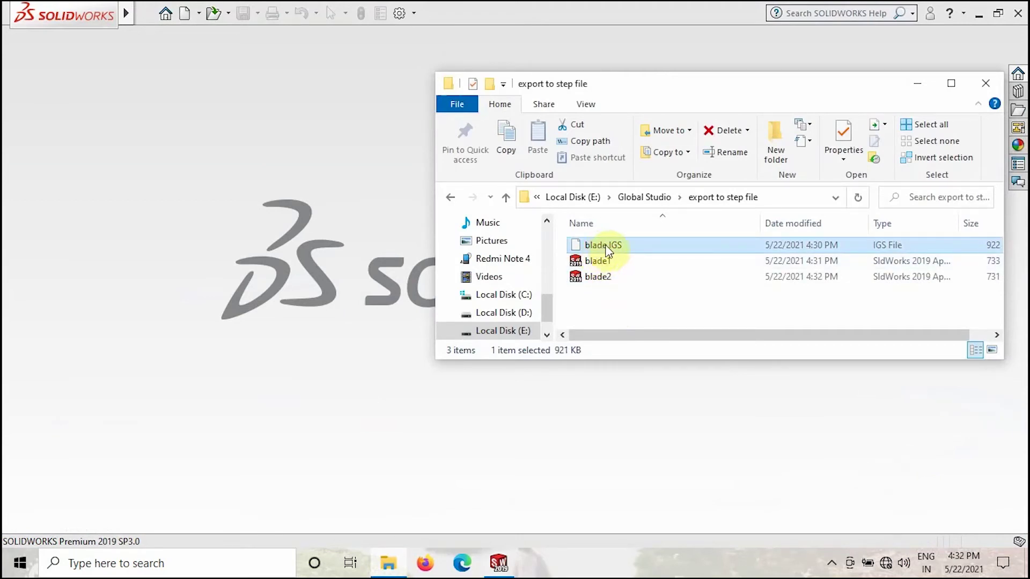
pyautogui.moveTo(604, 247); pyautogui.dragTo(315, 324)
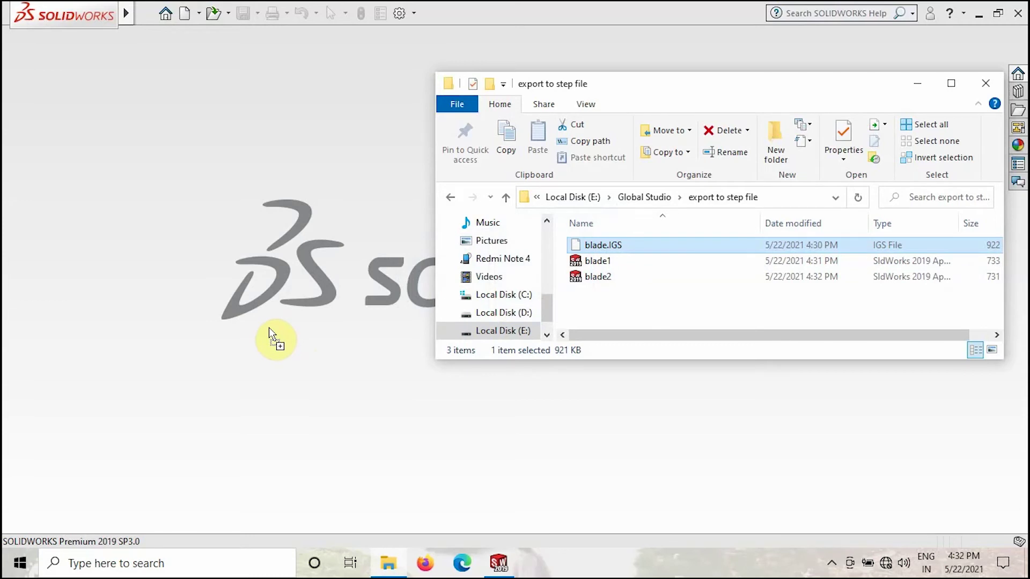
pyautogui.moveTo(269, 327); pyautogui.dragTo(268, 328)
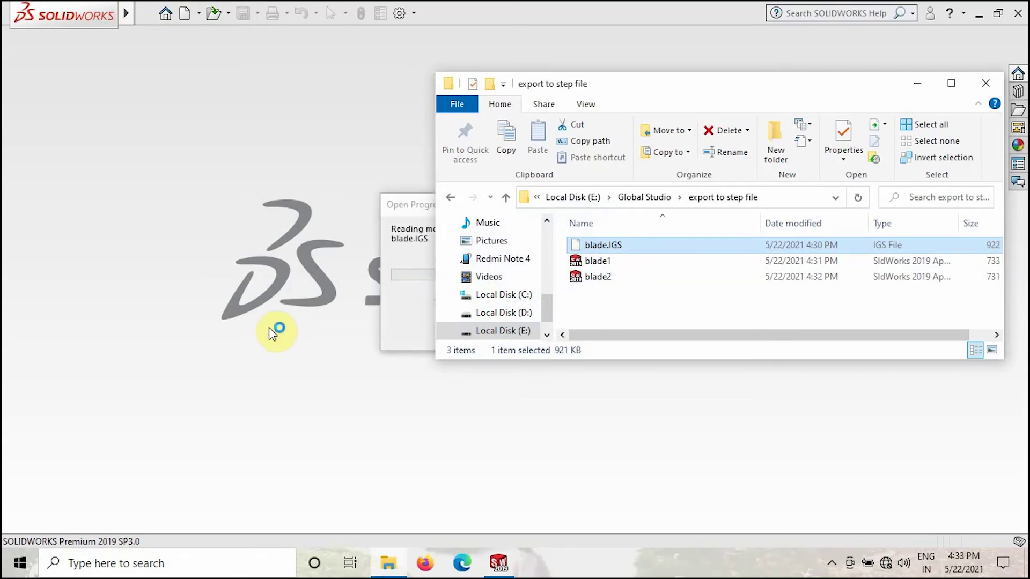
pyautogui.click(407, 316)
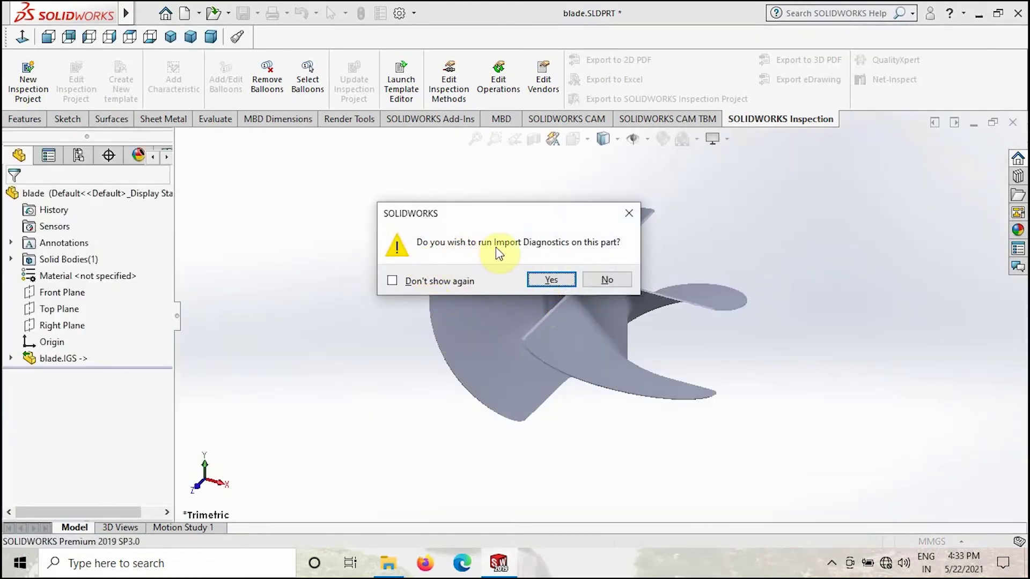
pyautogui.click(603, 281)
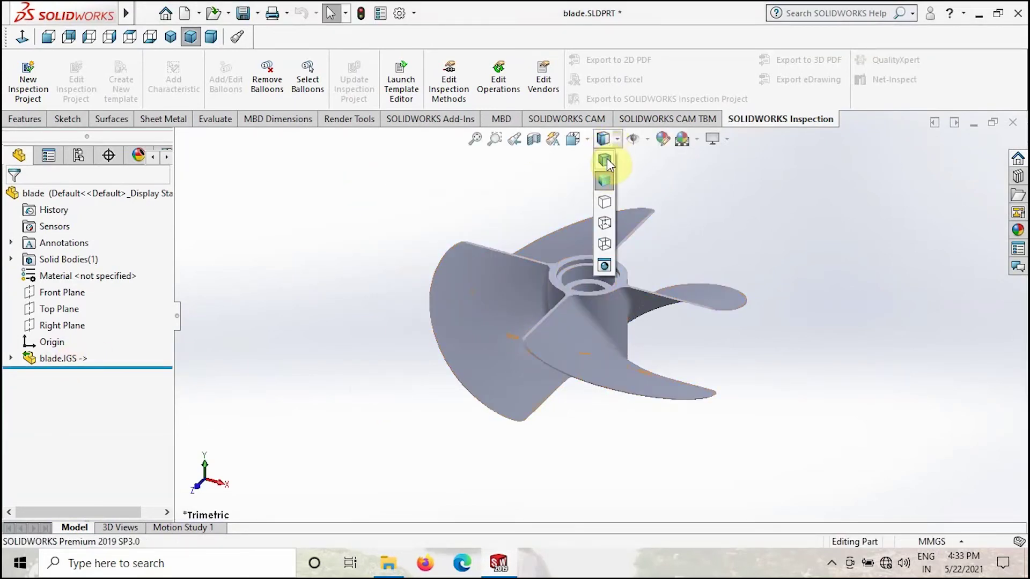
# Step: Display the imported IGES propeller as Shaded With Edges, inspect its blades and hub, and close the part without saving
pyautogui.click(607, 159)
pyautogui.moveTo(441, 398)
pyautogui.mouseDown(button='middle')
pyautogui.moveTo(396, 454)
pyautogui.moveTo(411, 416)
pyautogui.moveTo(455, 412)
pyautogui.moveTo(416, 427)
pyautogui.moveTo(402, 447)
pyautogui.mouseUp(button='middle')
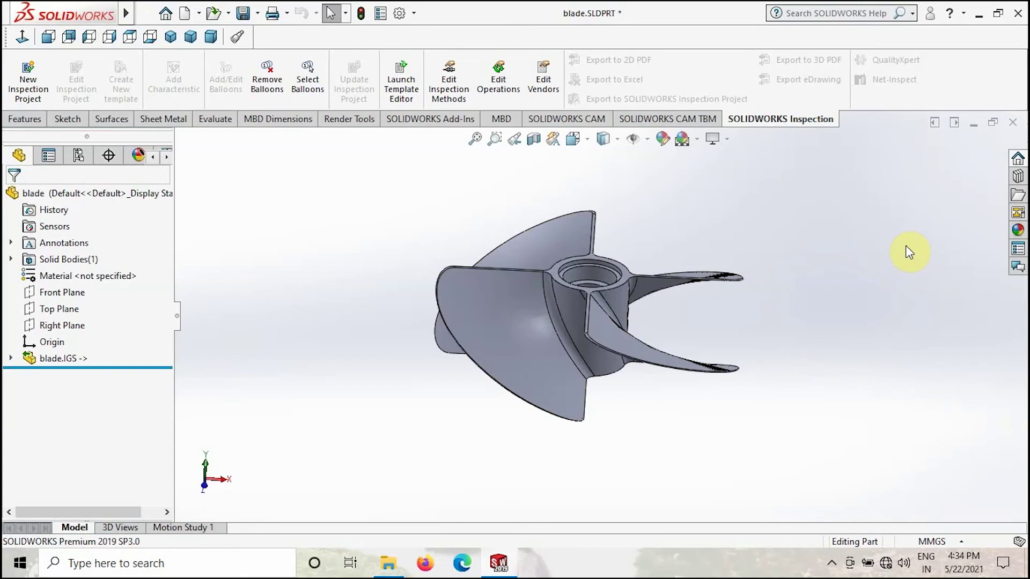
pyautogui.click(1015, 122)
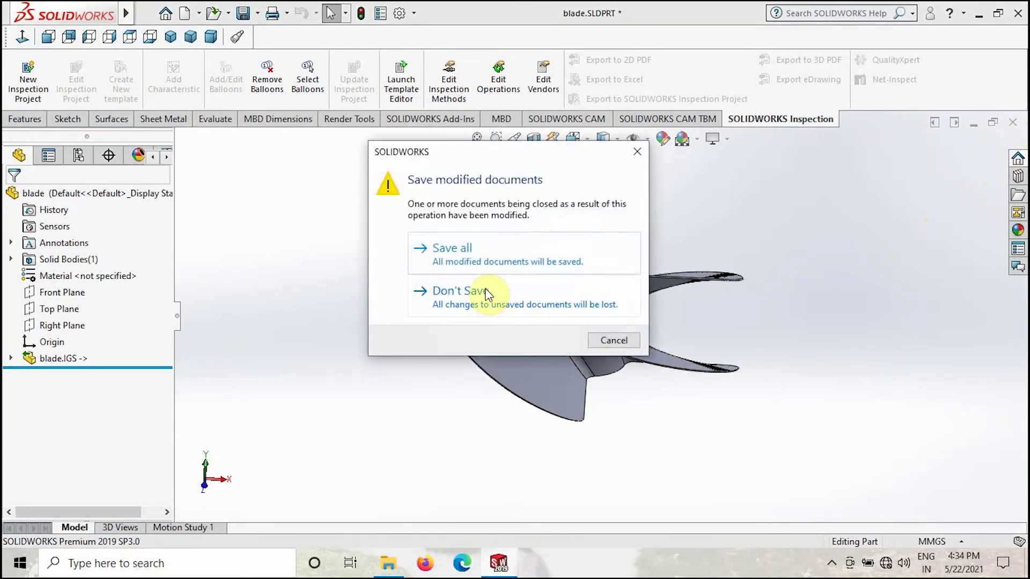
pyautogui.click(485, 291)
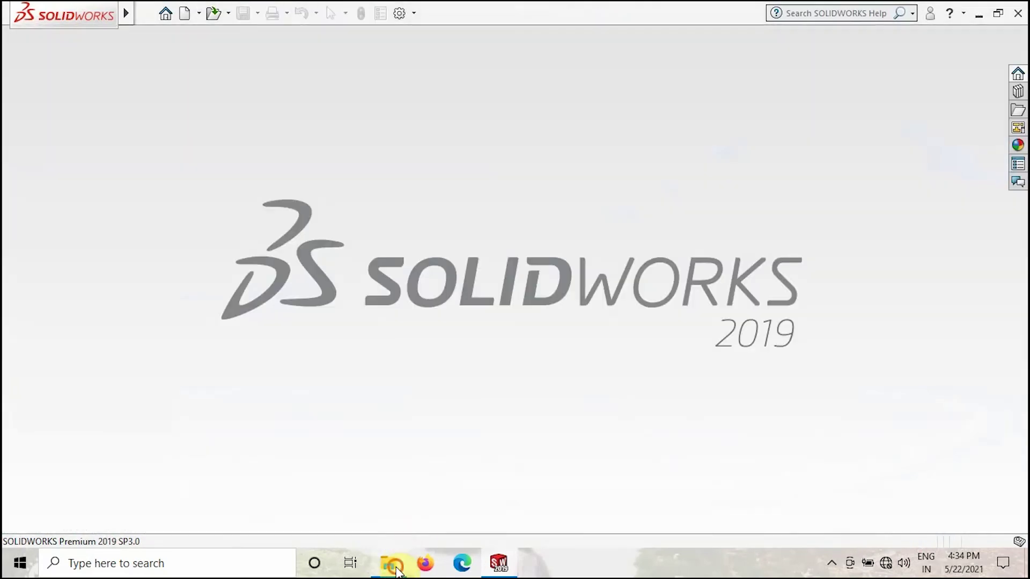
# Step: Open the blade1 STEP file from the export to step file folder in SOLIDWORKS, decline Import Diagnostics, and inspect the imported propeller
pyautogui.click(396, 569)
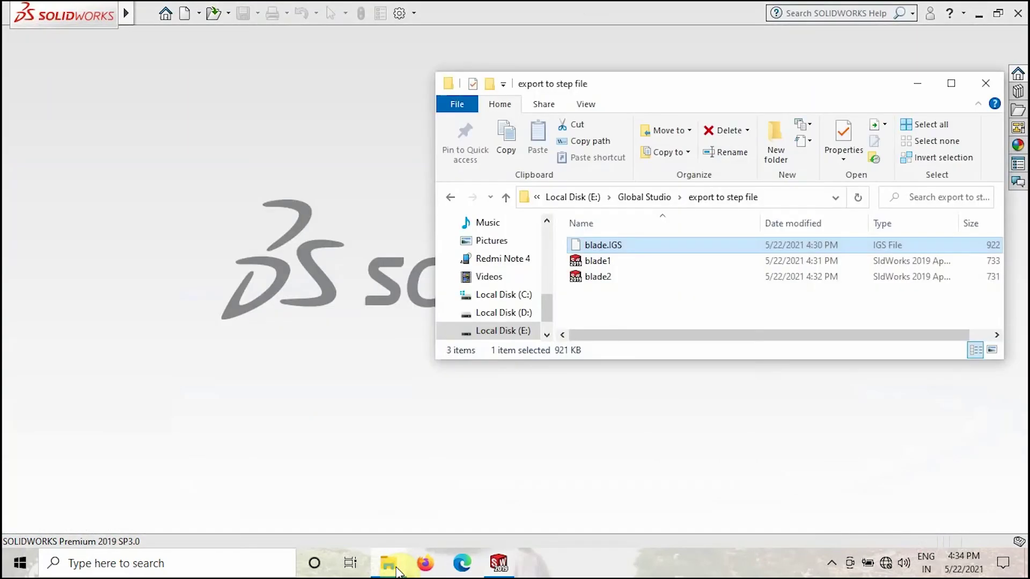
pyautogui.click(600, 260)
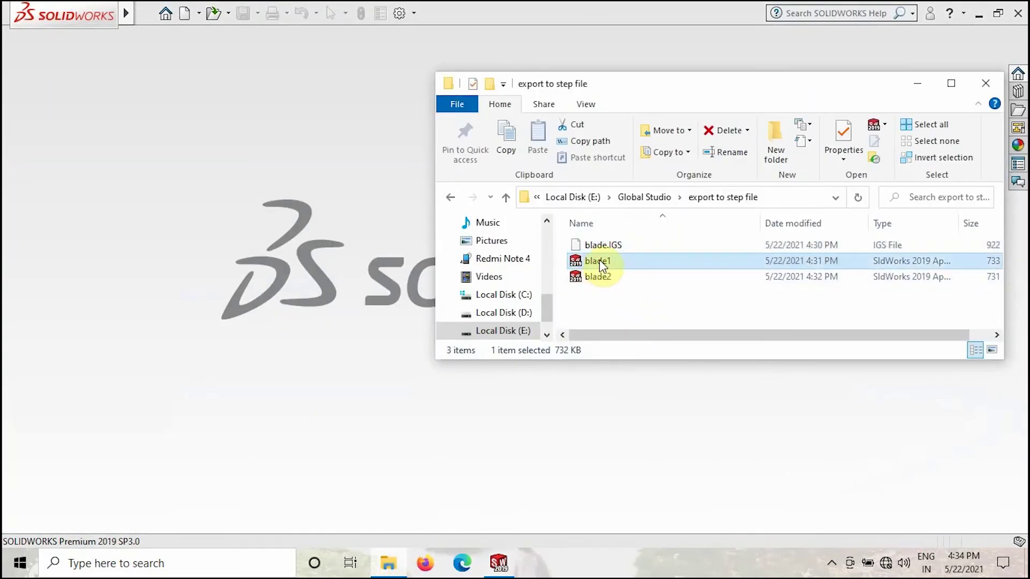
pyautogui.moveTo(602, 261); pyautogui.dragTo(369, 346)
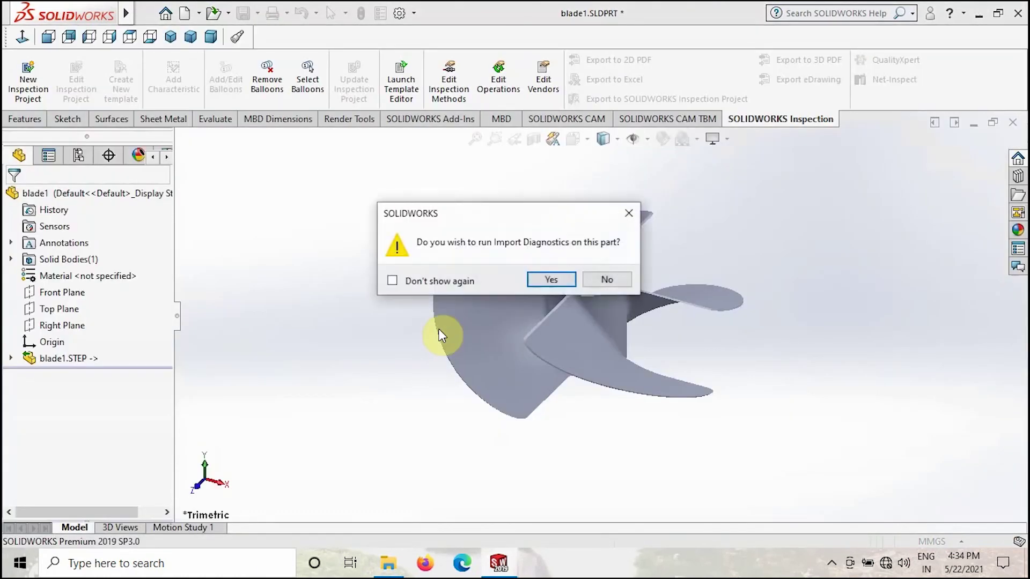
pyautogui.click(611, 280)
pyautogui.moveTo(295, 410); pyautogui.dragTo(673, 442, button='middle')
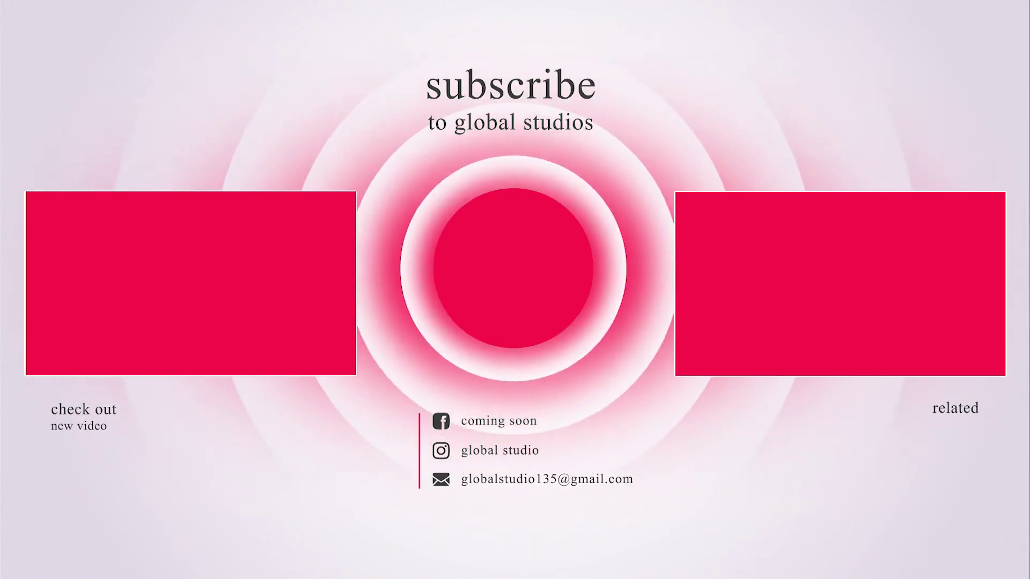